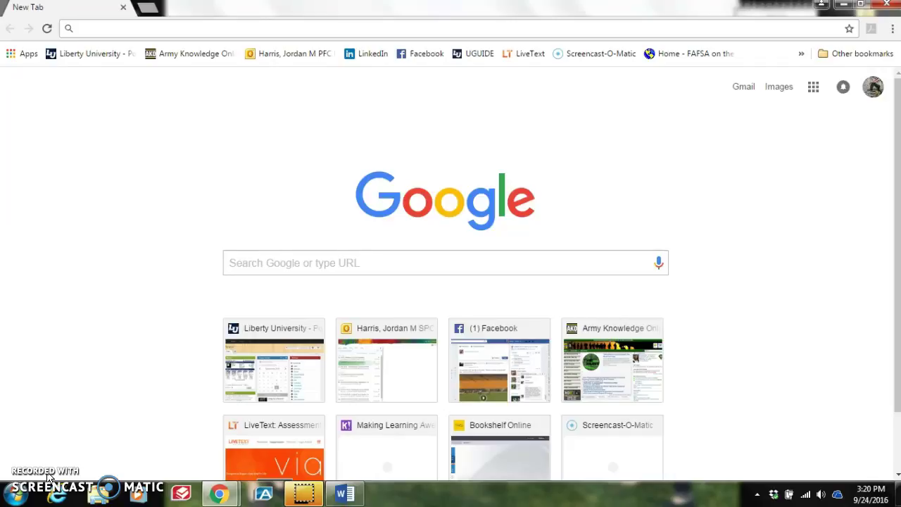
Step: Bring up the EDUC240 Classroom Response document in Word and scroll to its four questions
{"action": "left_click", "coordinate": [345, 495]}
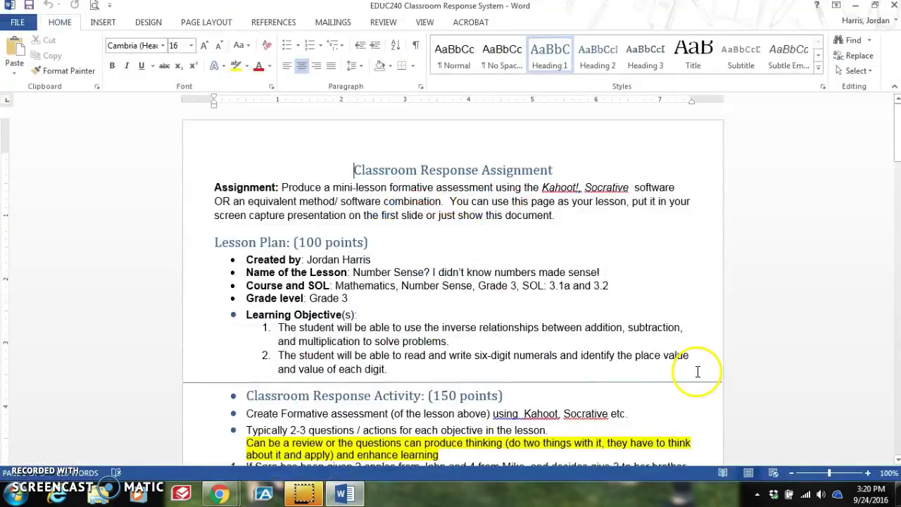
{"action": "left_click_drag", "start_coordinate": [897, 159], "coordinate": [898, 183]}
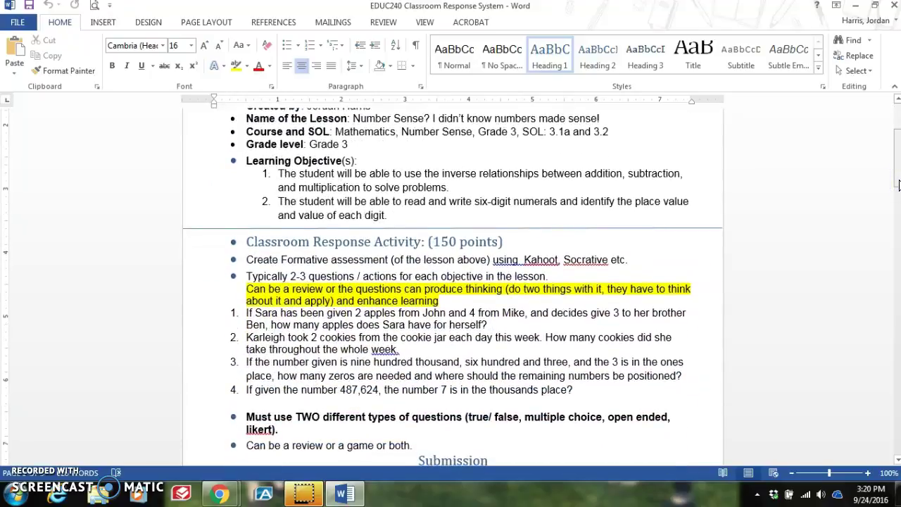
Step: Minimize Word and load getkahoot.com in Chrome from the address-bar suggestion
{"action": "left_click", "coordinate": [858, 7]}
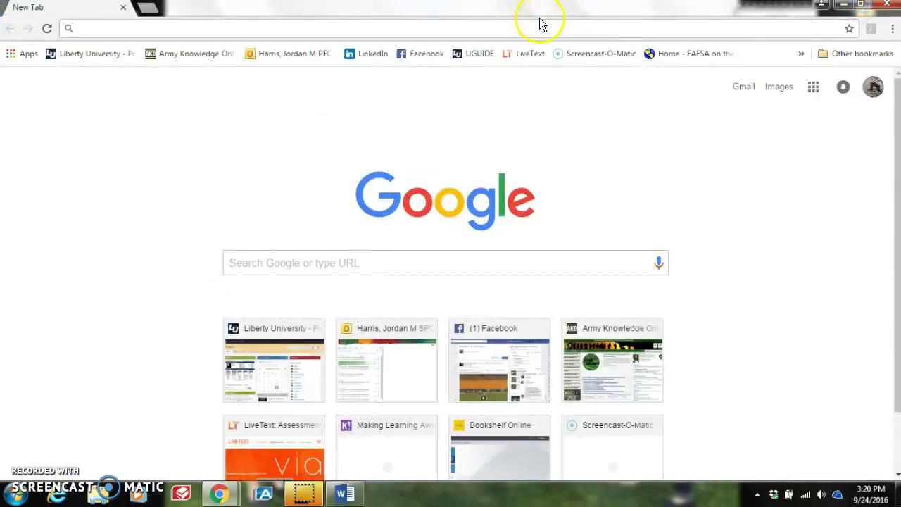
{"action": "left_click", "coordinate": [507, 28]}
{"action": "type", "text": "getkahoot.com"}
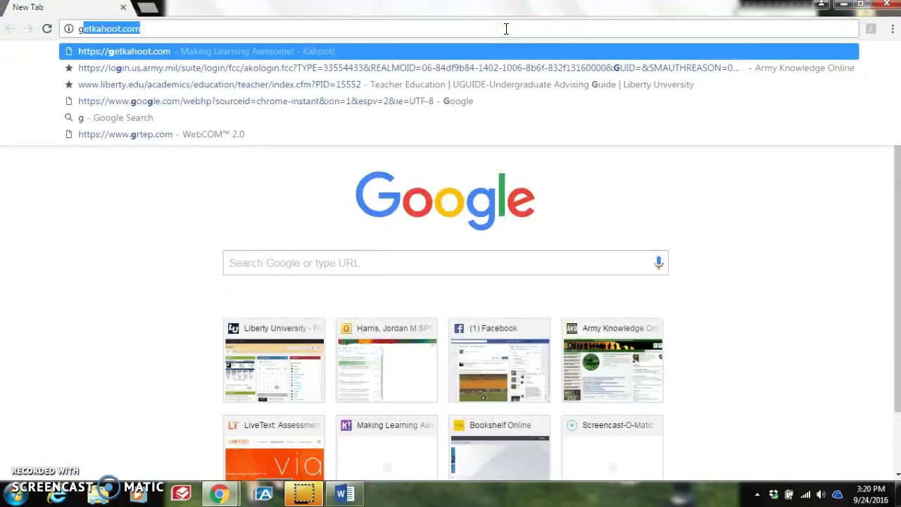
{"action": "left_click", "coordinate": [467, 51]}
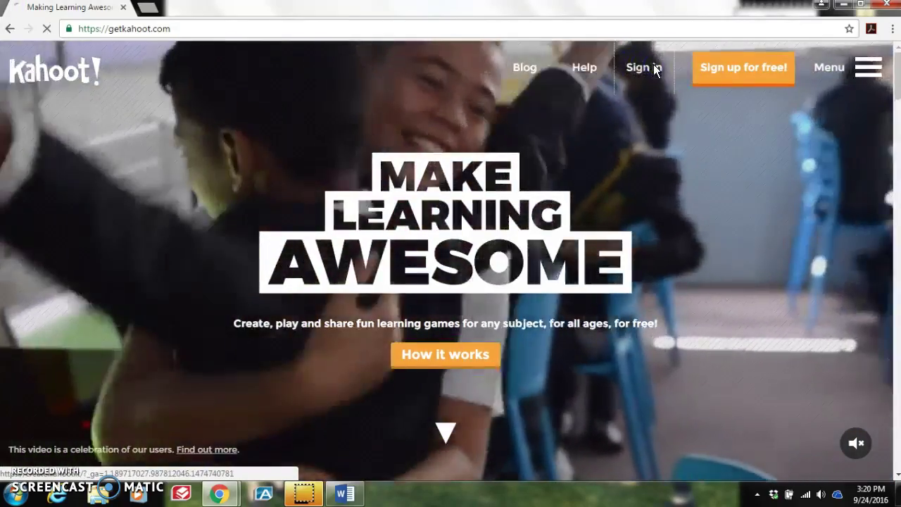
Step: Sign in, go to My Kahoots, and edit the 'Number Sense?' quiz
{"action": "left_click", "coordinate": [653, 68]}
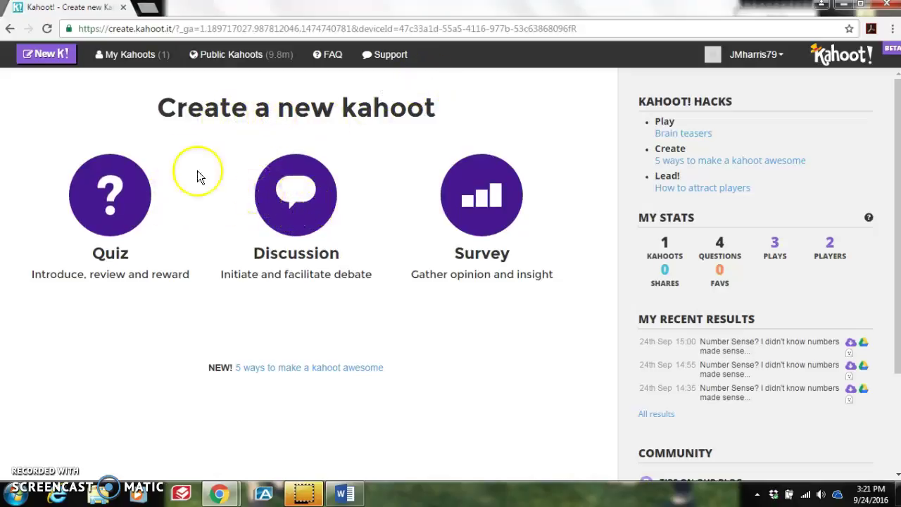
{"action": "left_click", "coordinate": [141, 56]}
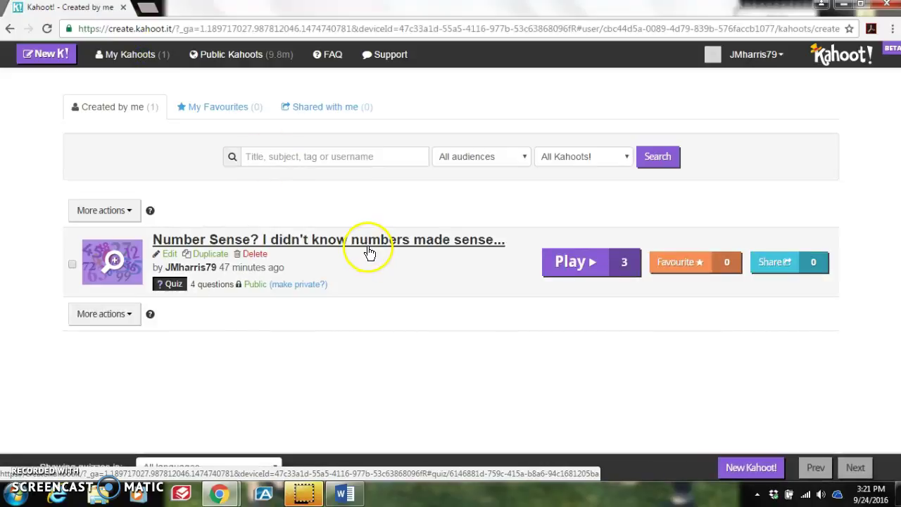
{"action": "left_click", "coordinate": [170, 255]}
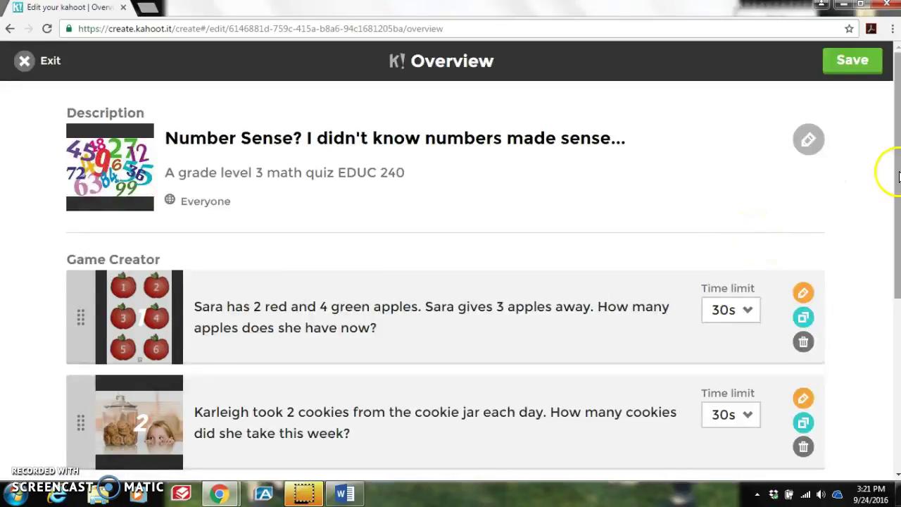
Step: Scroll through the quiz overview and inspect Question 1's answer choices
{"action": "left_click_drag", "start_coordinate": [895, 183], "coordinate": [896, 347]}
{"action": "left_click_drag", "start_coordinate": [894, 412], "coordinate": [894, 317]}
{"action": "left_click", "coordinate": [805, 136]}
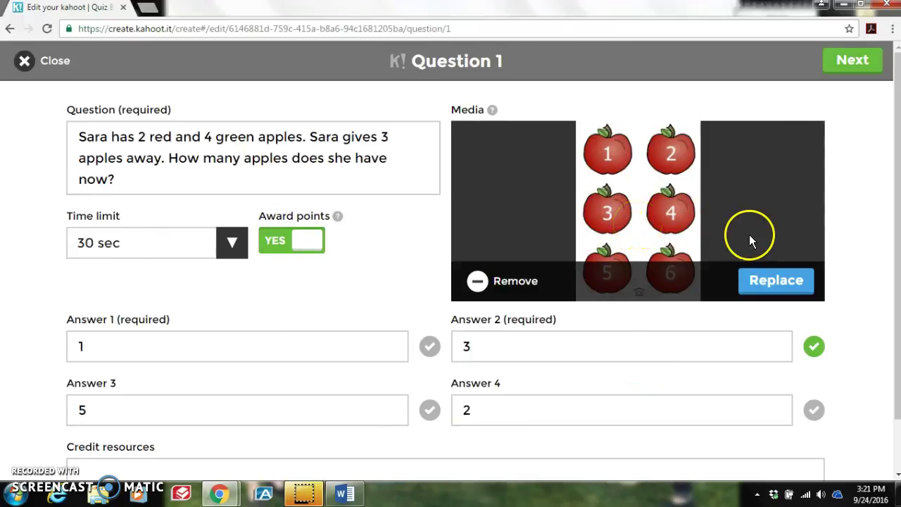
{"action": "left_click", "coordinate": [840, 62]}
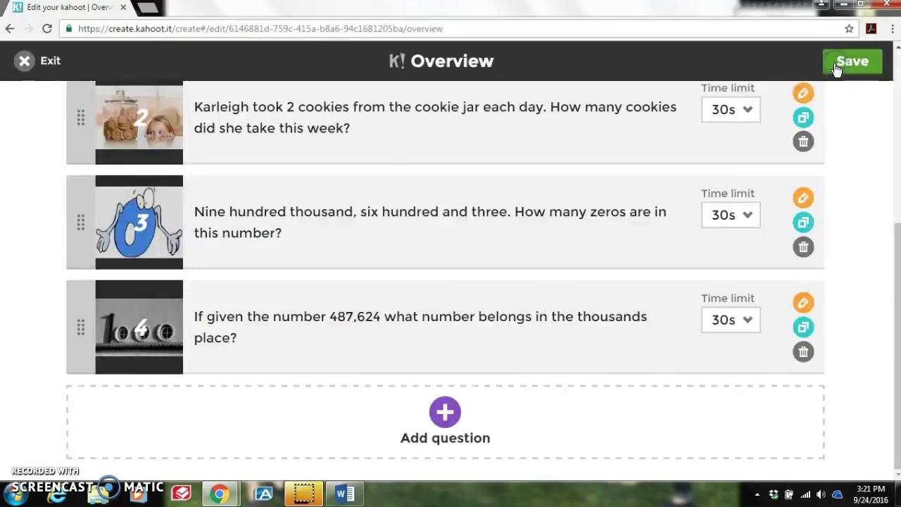
Step: Exit the quiz editor without saving changes
{"action": "left_click_drag", "start_coordinate": [898, 268], "coordinate": [877, 85]}
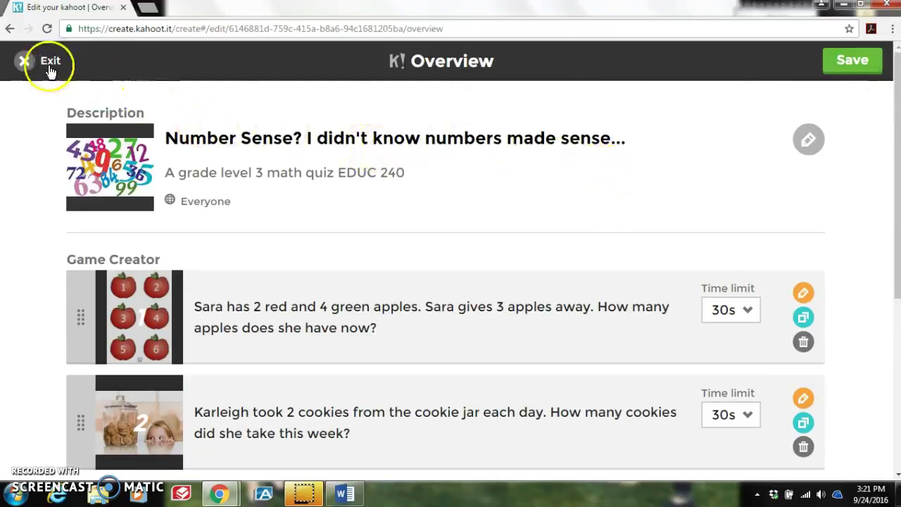
{"action": "left_click", "coordinate": [25, 62]}
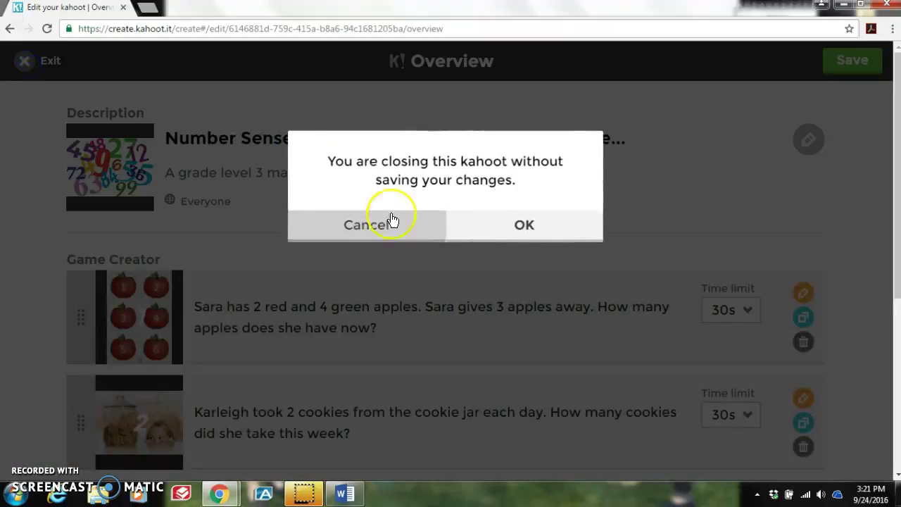
{"action": "left_click", "coordinate": [466, 226]}
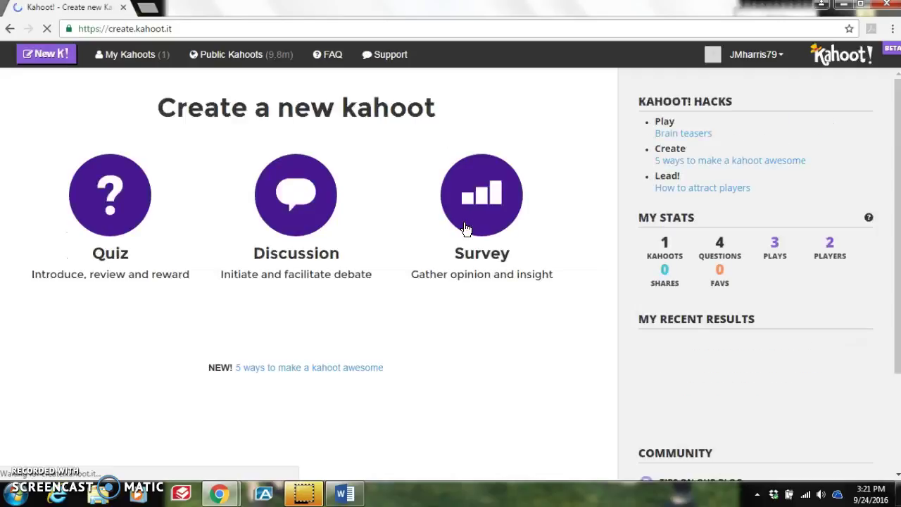
Step: From My Kahoots, open the Number Sense quiz's details and launch its Preview
{"action": "left_click", "coordinate": [149, 55]}
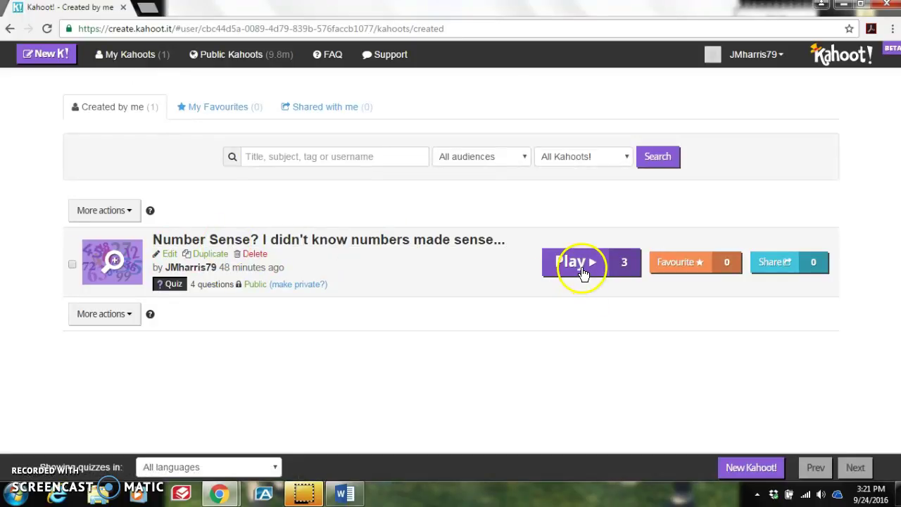
{"action": "left_click", "coordinate": [438, 239]}
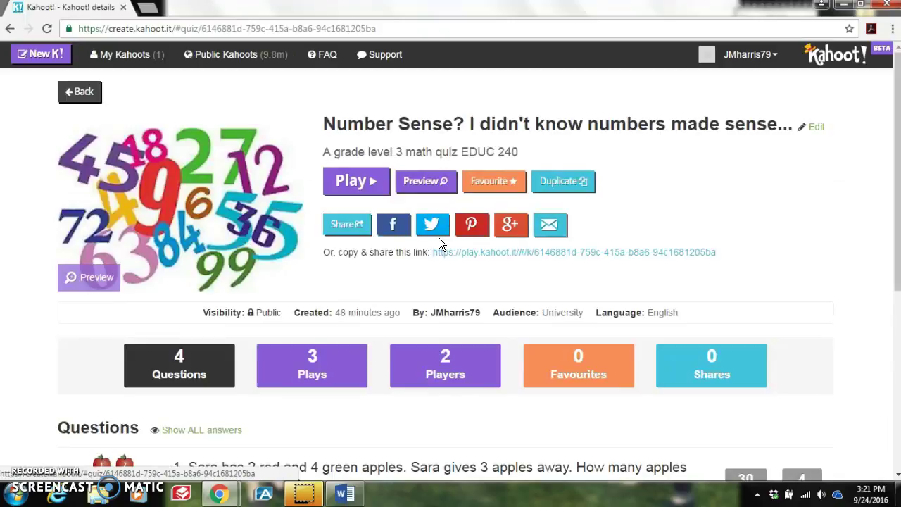
{"action": "left_click", "coordinate": [430, 188]}
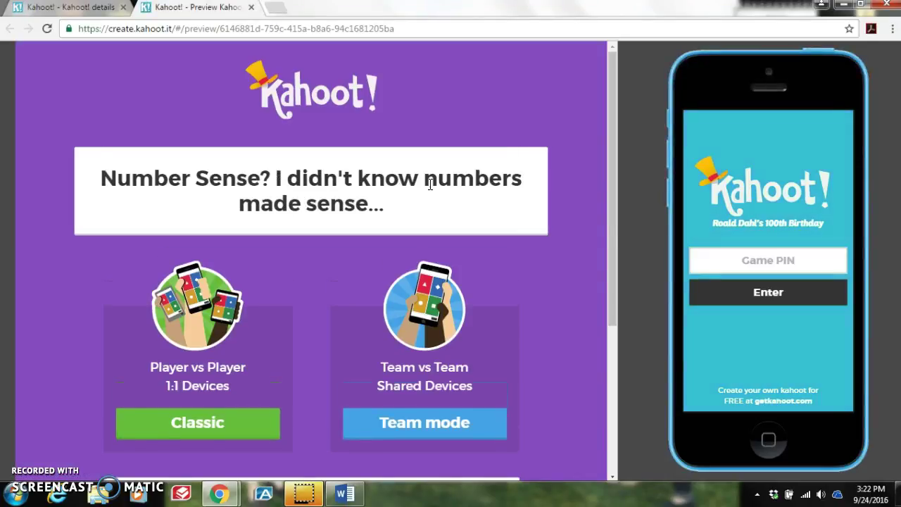
Step: Start the preview in Classic player-vs-player mode, reaching the lobby with 0 players
{"action": "left_click", "coordinate": [351, 192]}
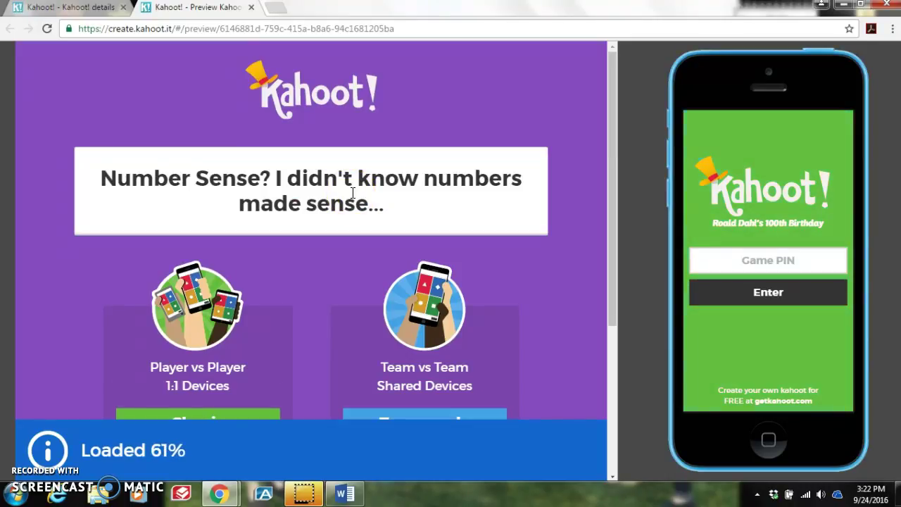
{"action": "left_click", "coordinate": [366, 191]}
{"action": "left_click", "coordinate": [447, 210]}
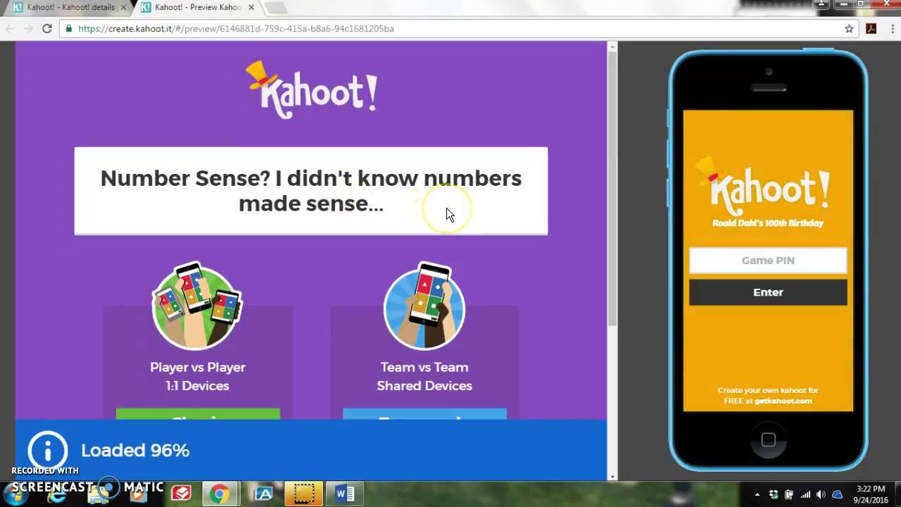
{"action": "left_click", "coordinate": [706, 250]}
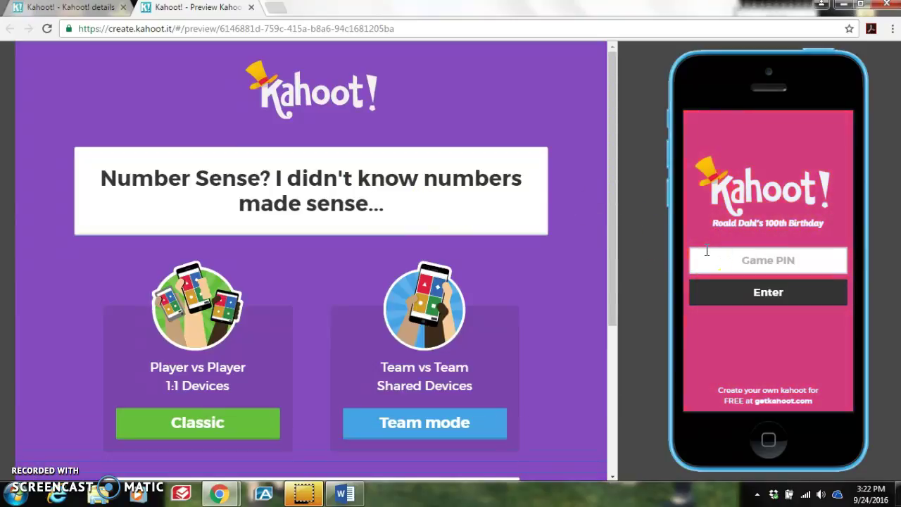
{"action": "left_click", "coordinate": [199, 424]}
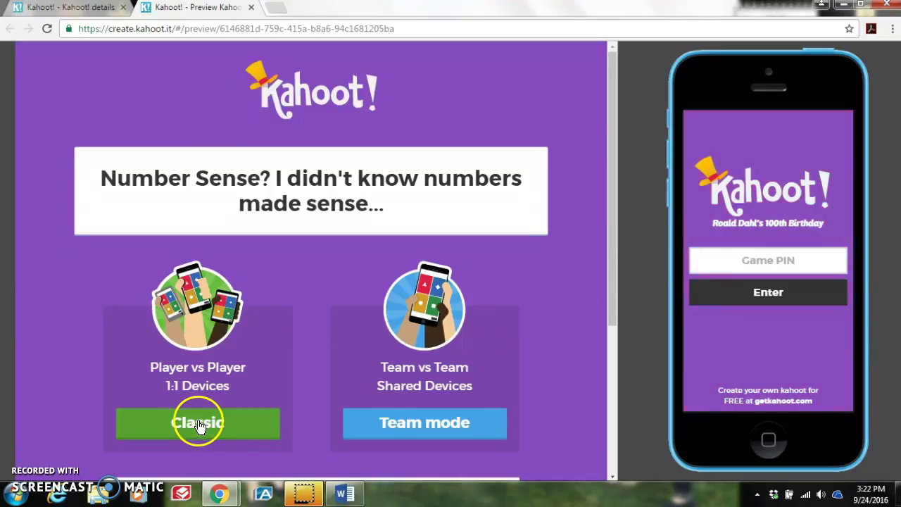
{"action": "left_click", "coordinate": [402, 282]}
{"action": "left_click", "coordinate": [400, 173]}
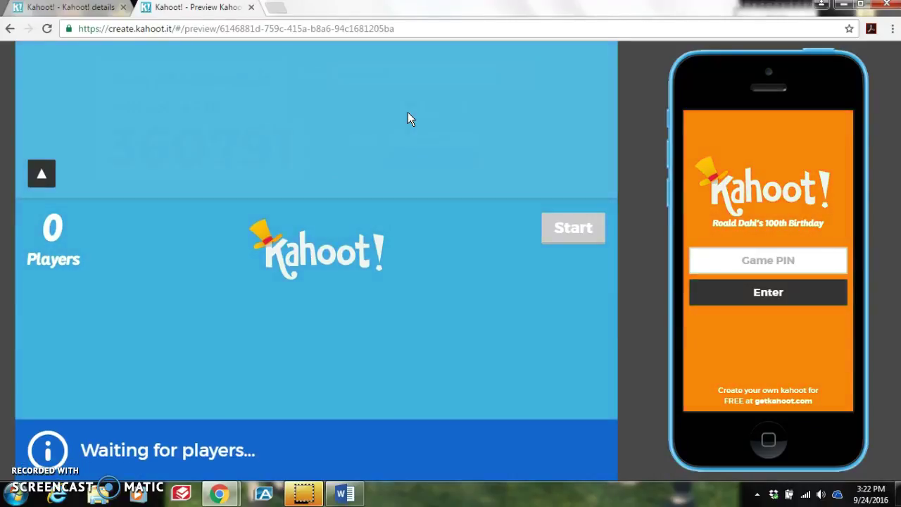
Step: Join the lobby from the phone mockup using the game PIN and nickname Test1
{"action": "left_click", "coordinate": [563, 175]}
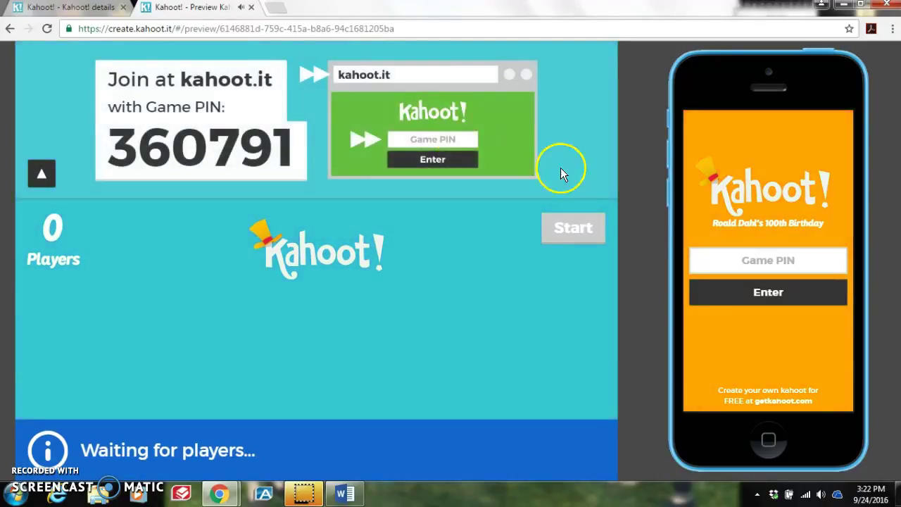
{"action": "left_click", "coordinate": [739, 259]}
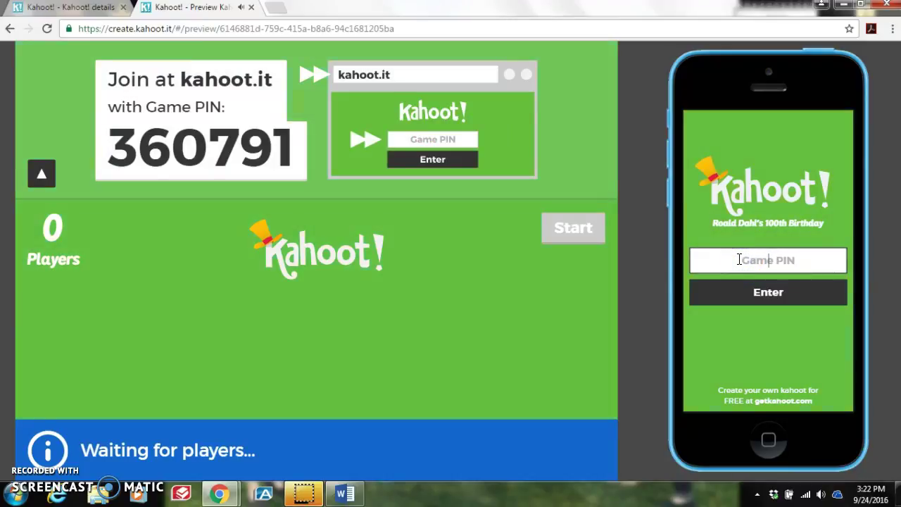
{"action": "type", "text": "360791"}
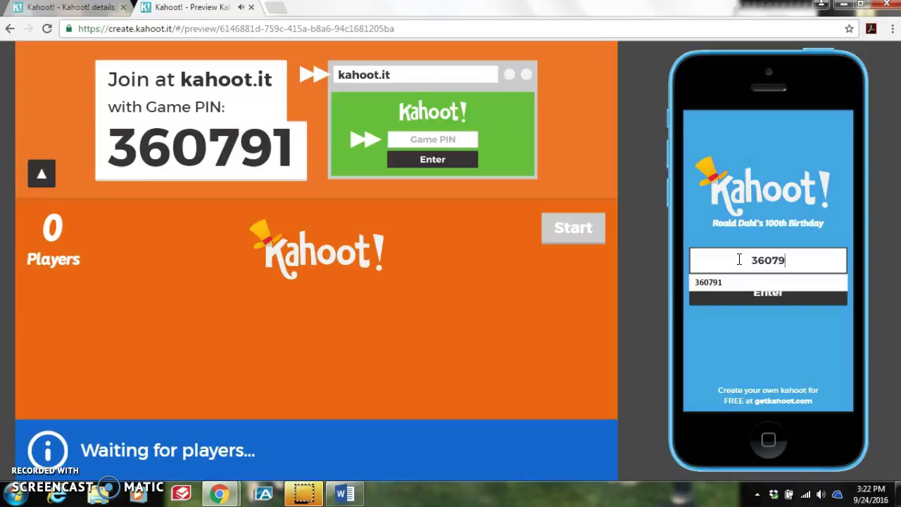
{"action": "left_click", "coordinate": [734, 284]}
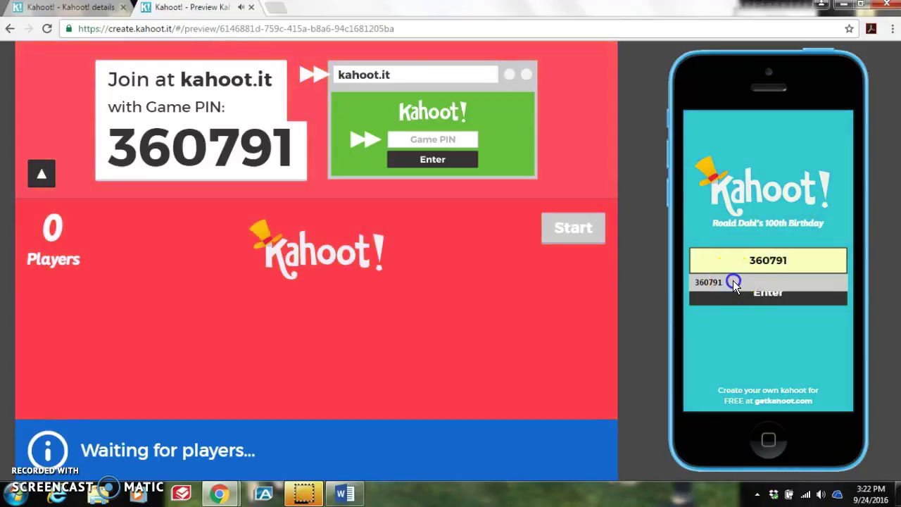
{"action": "left_click", "coordinate": [736, 295]}
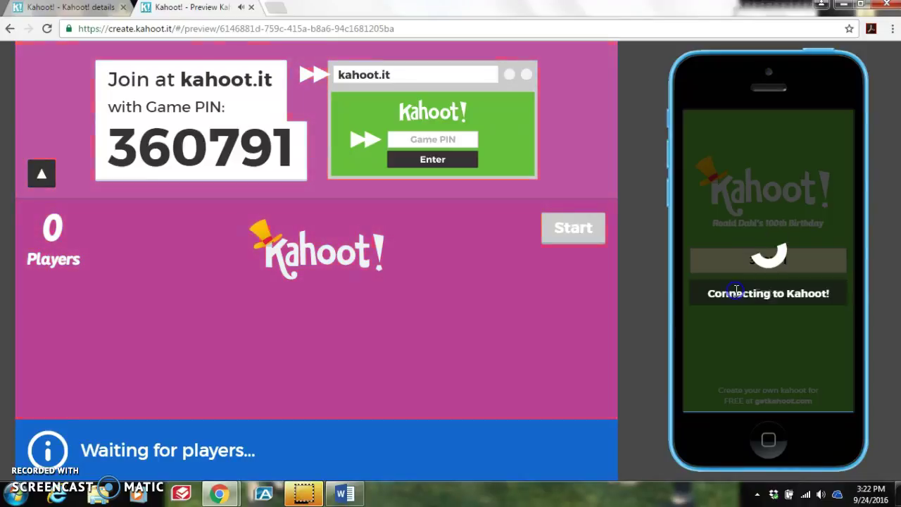
{"action": "left_click", "coordinate": [769, 261]}
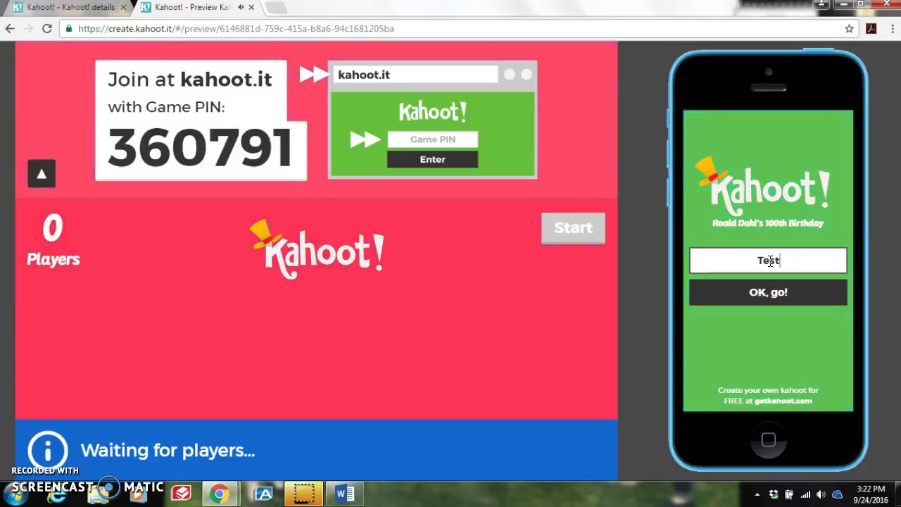
{"action": "left_click", "coordinate": [769, 294]}
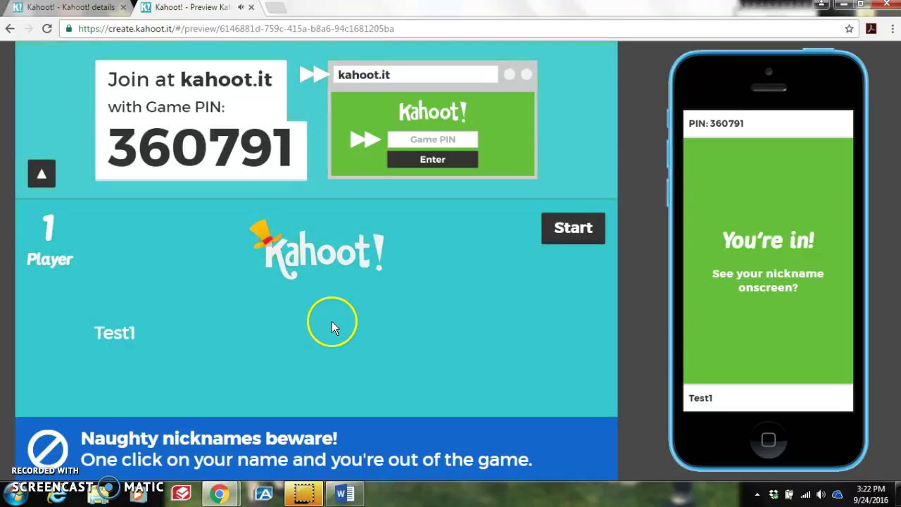
Step: Start the game, answer the apples question with 3 for 743 points, and advance to Question 2
{"action": "left_click", "coordinate": [588, 231]}
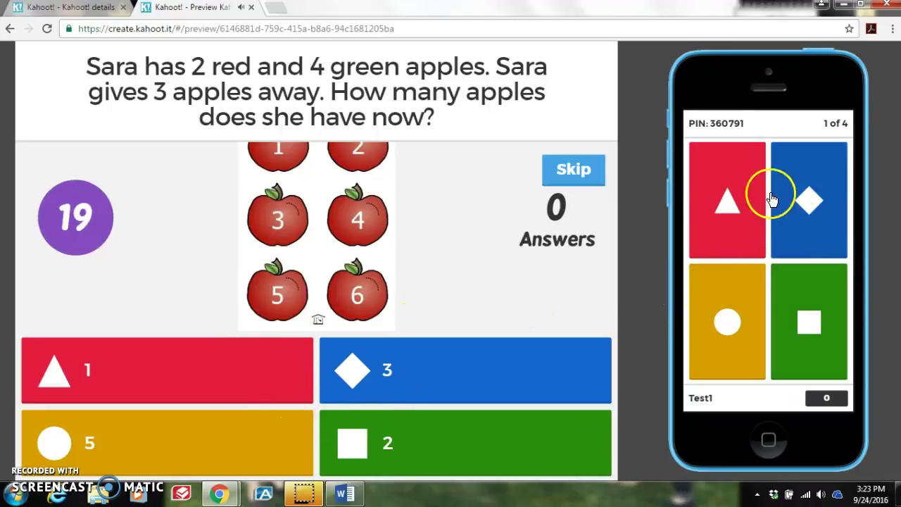
{"action": "left_click", "coordinate": [810, 204]}
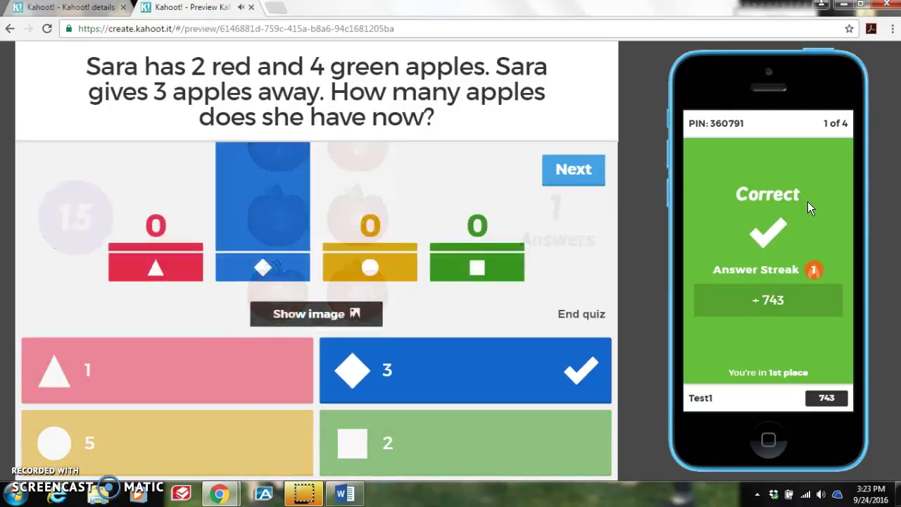
{"action": "left_click", "coordinate": [803, 201]}
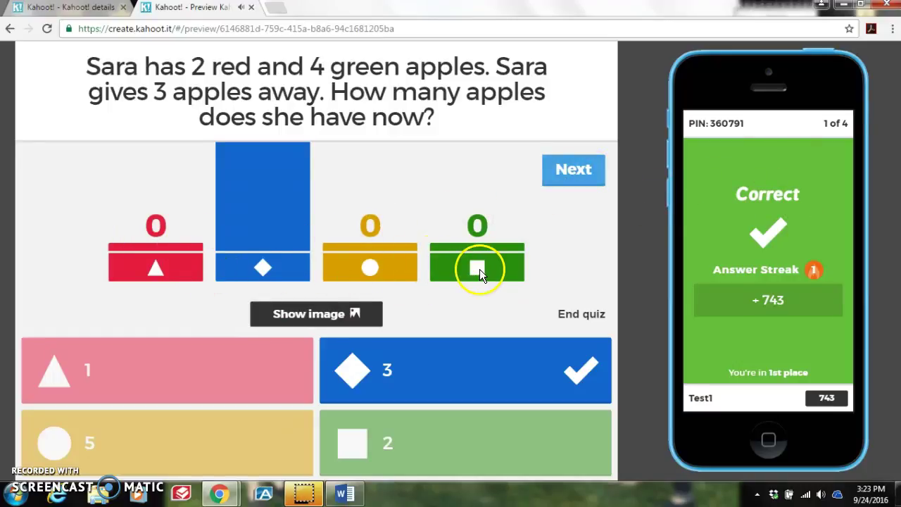
{"action": "left_click", "coordinate": [574, 169]}
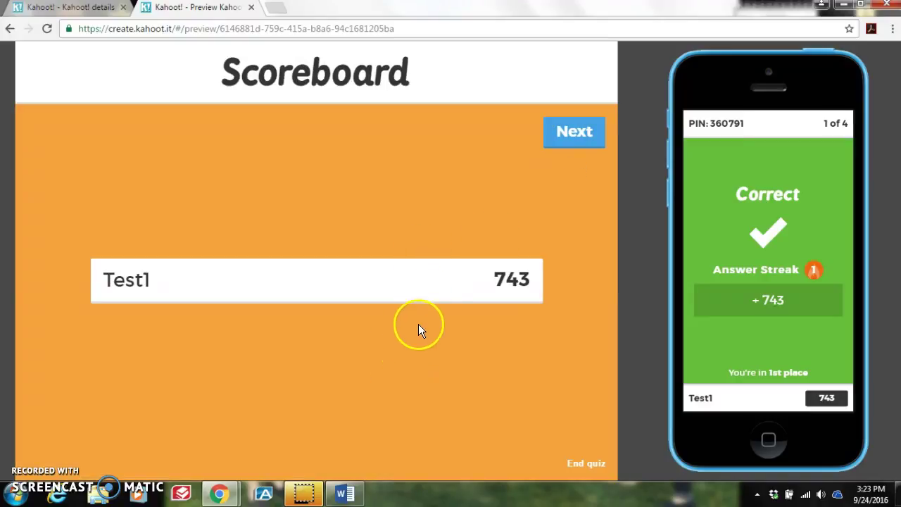
{"action": "left_click", "coordinate": [573, 132]}
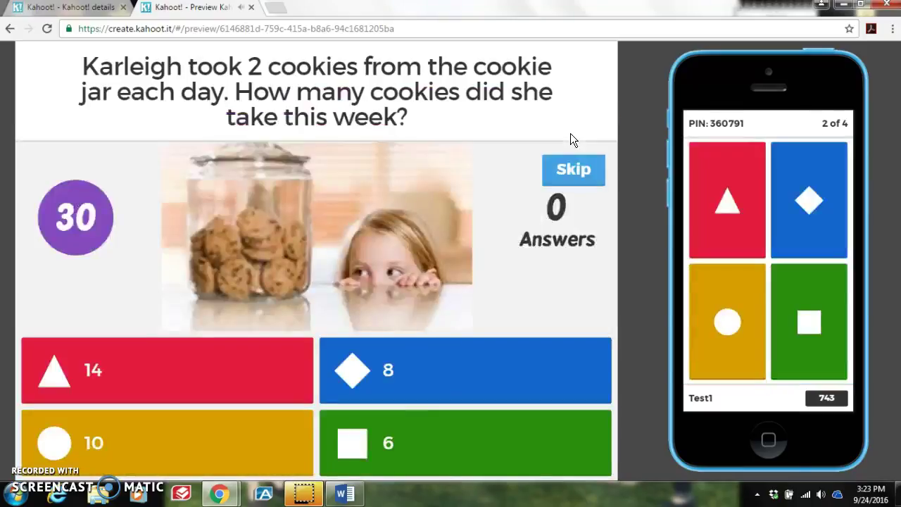
Step: Close the Preview Kahoot tab and confirm leaving the site
{"action": "left_click", "coordinate": [250, 7]}
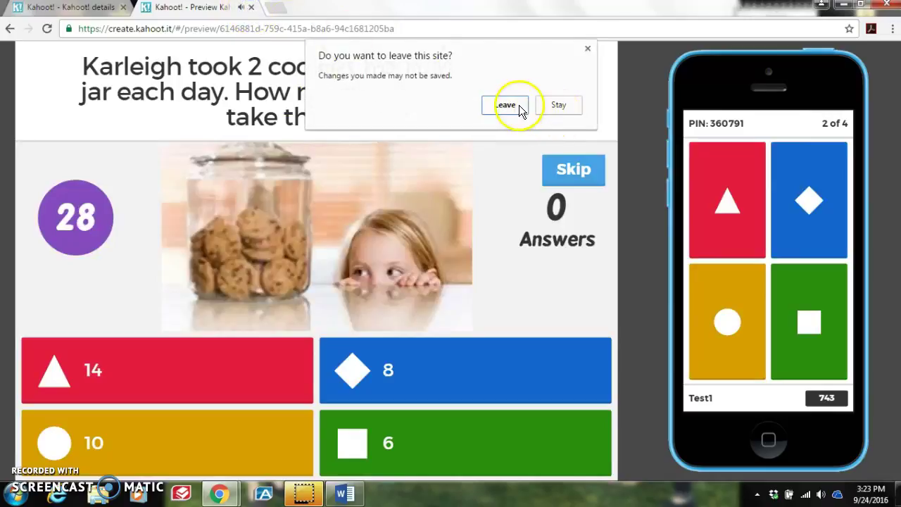
{"action": "left_click", "coordinate": [519, 105]}
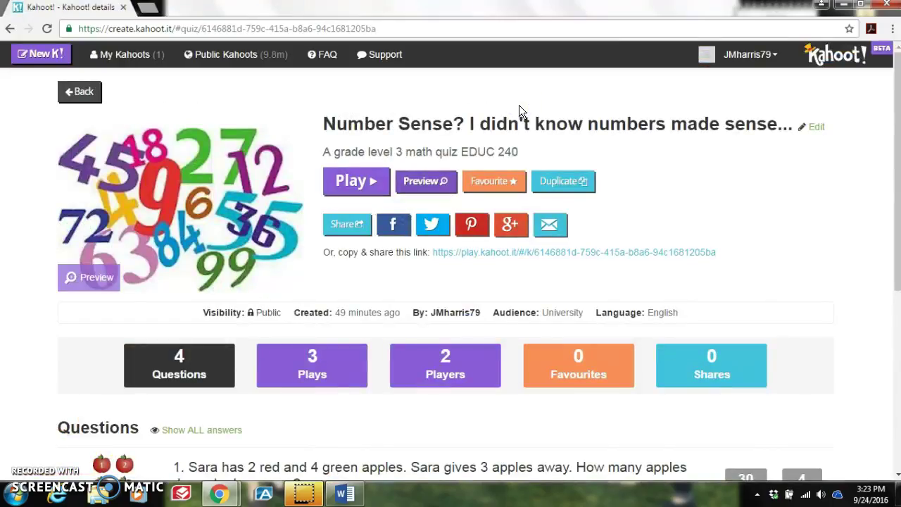